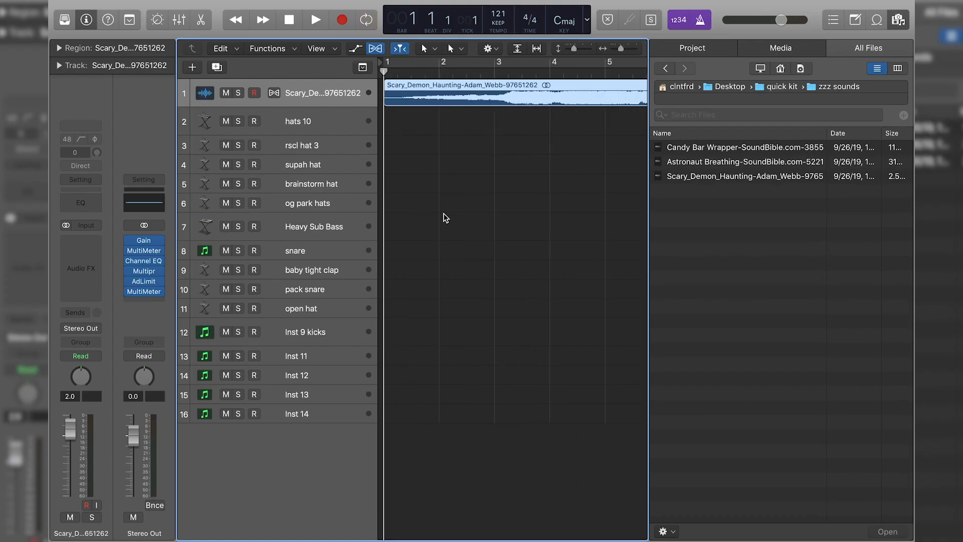
- Hide the file browser and play the Scary Demon sample from the start of the project
key(f)
key(space)
click(445, 217)
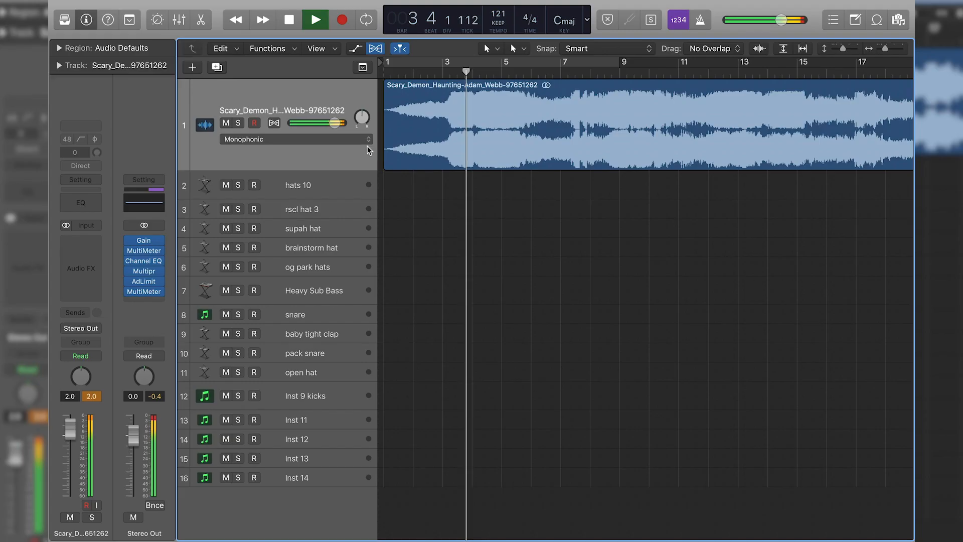
- Add a Channel EQ to the sample track and roll off the sample's low end
click(85, 203)
drag(209, 149, 177, 188)
drag(115, 126, 198, 129)
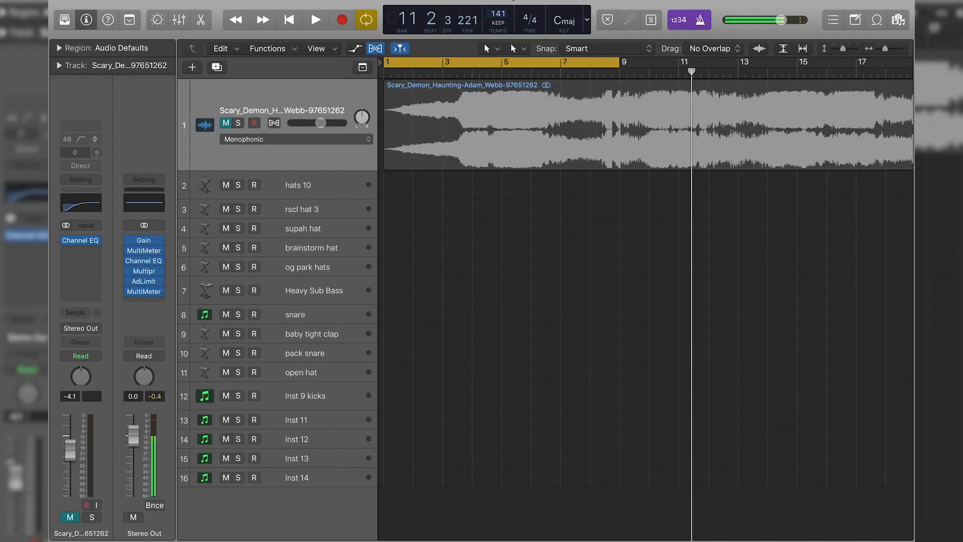
- Raise the project tempo to 166 BPM while auditioning playback
key(space)
key(XF86AudioRaiseVolume)
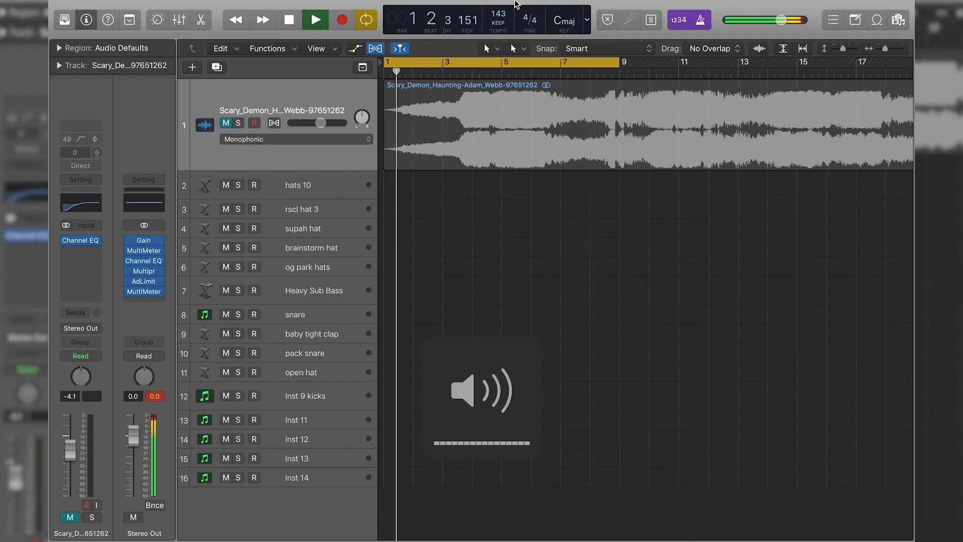
mouse_move(503, 16)
mouse_down()
mouse_move(527, 2)
mouse_move(505, 5)
mouse_up()
key(space)
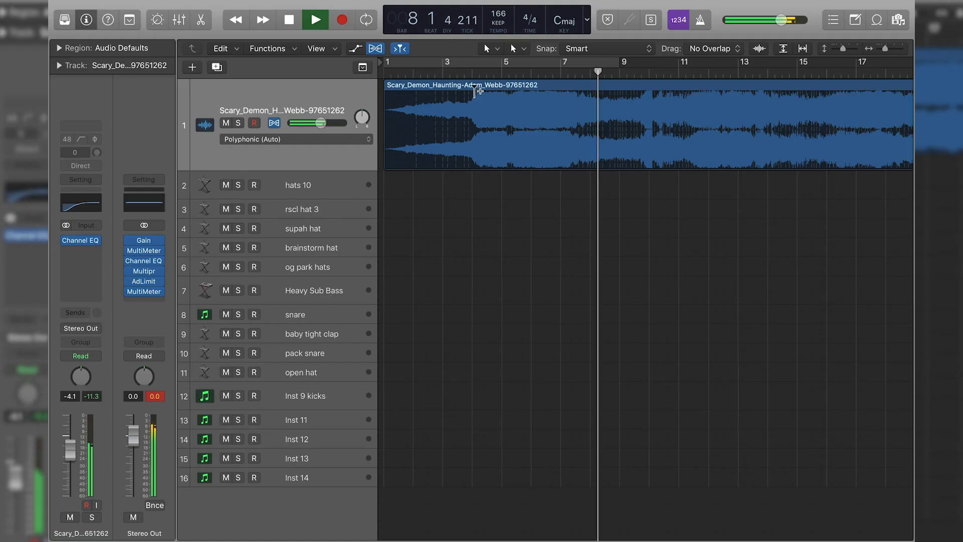
- Cut the sample's low mids in the Channel EQ with a 255 Hz band at -4.5 dB and Q 0.21
key(super+Right)
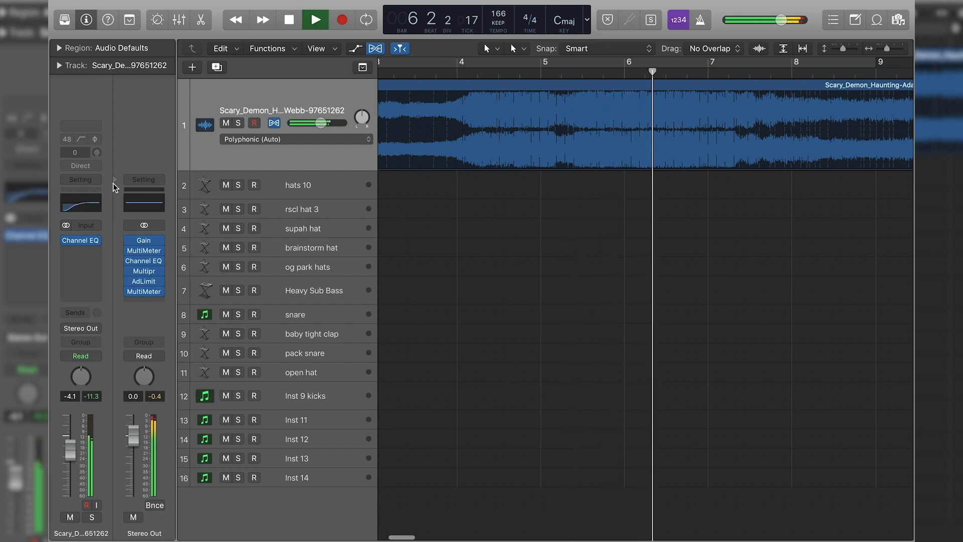
click(89, 208)
drag(273, 155, 235, 178)
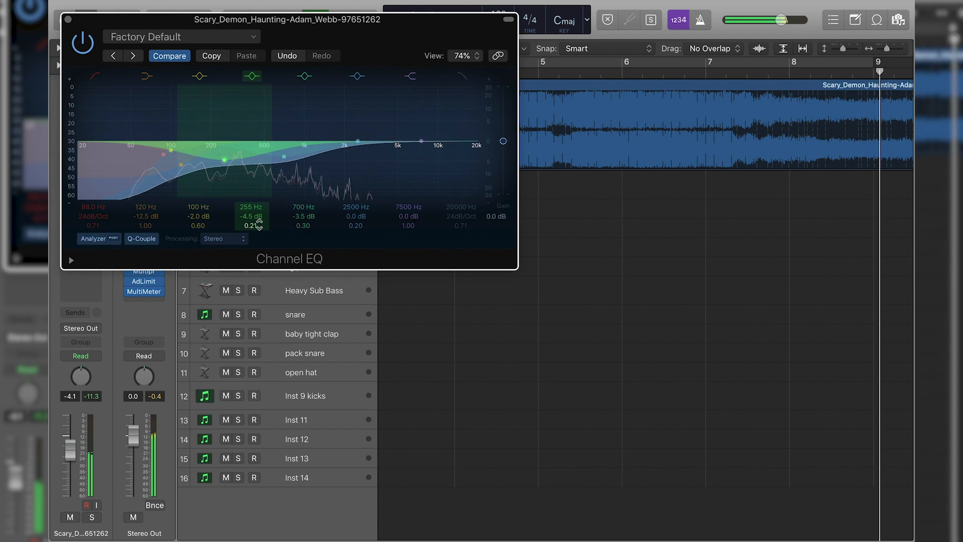
click(68, 20)
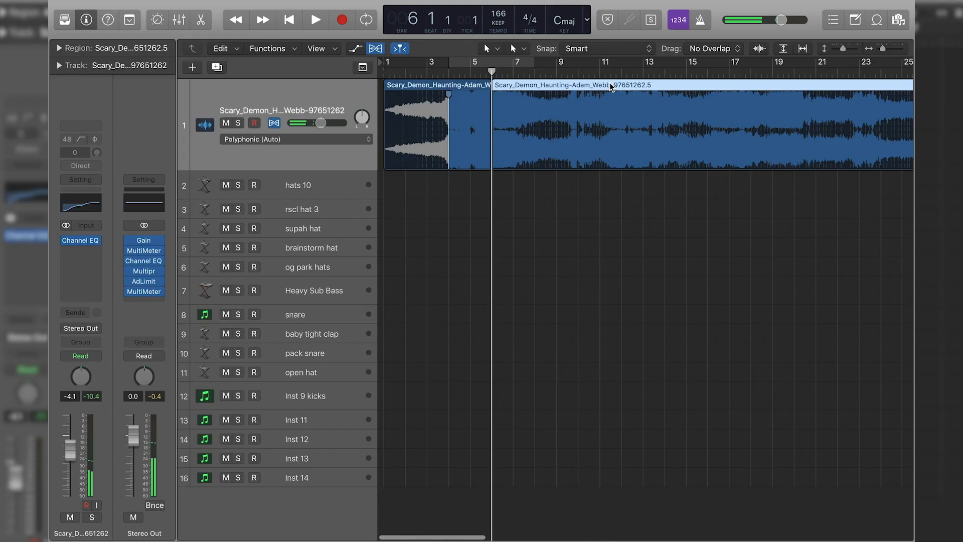
- Delete the part of the sample after bar 6 and split the remaining region at bar 4
click(540, 282)
key(Delete)
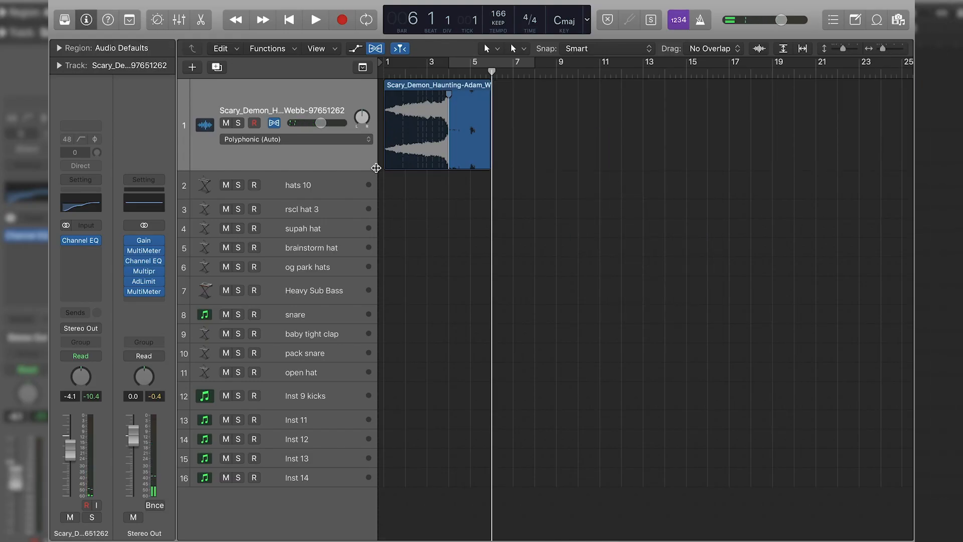
click(357, 167)
click(451, 73)
key(super+t)
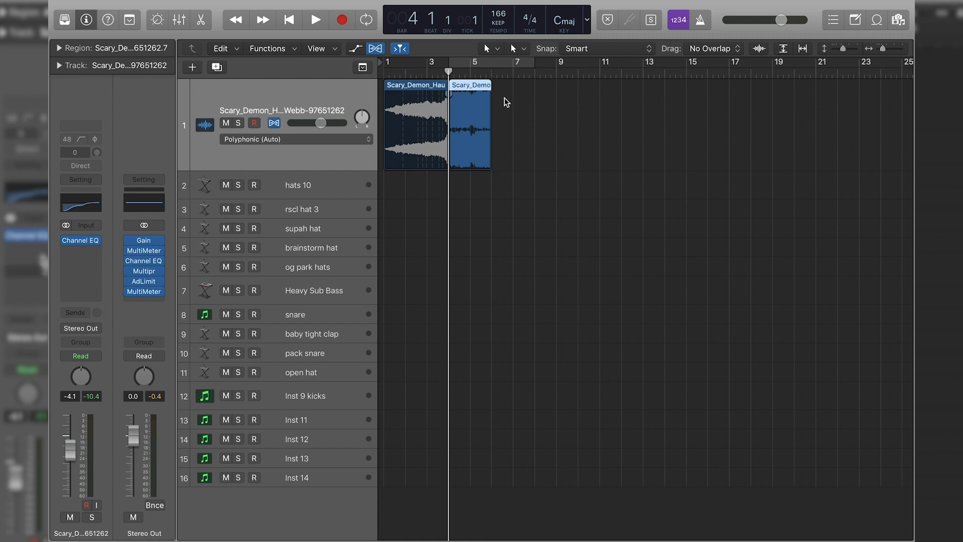
- Repeat the sample chop that starts at bar 4 and play the chops back in a cycle
key(super+r)
key(Return)
key(super+u)
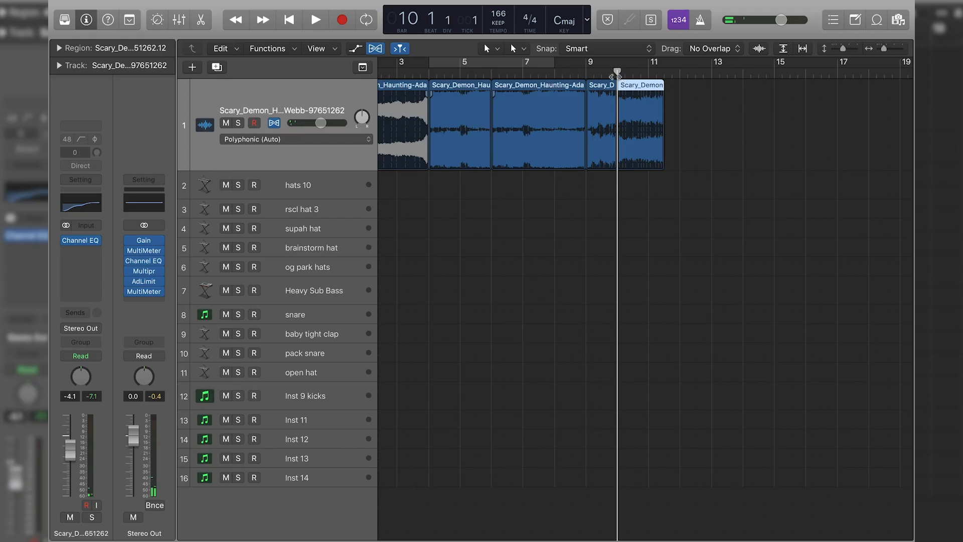
key(Left)
click(468, 74)
key(c)
key(space)
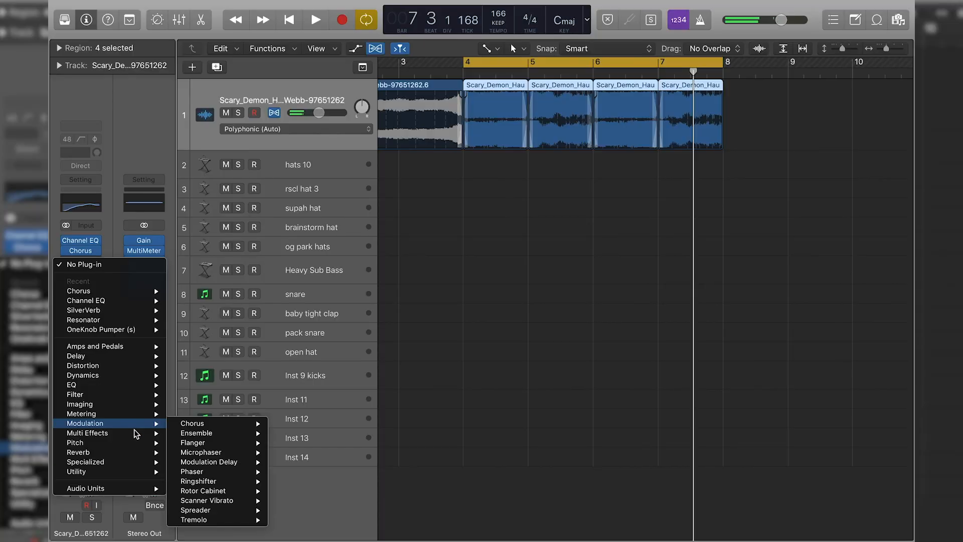
- Set the low shelf in the sample's Channel EQ to 425 Hz at -11.5 dB
click(88, 198)
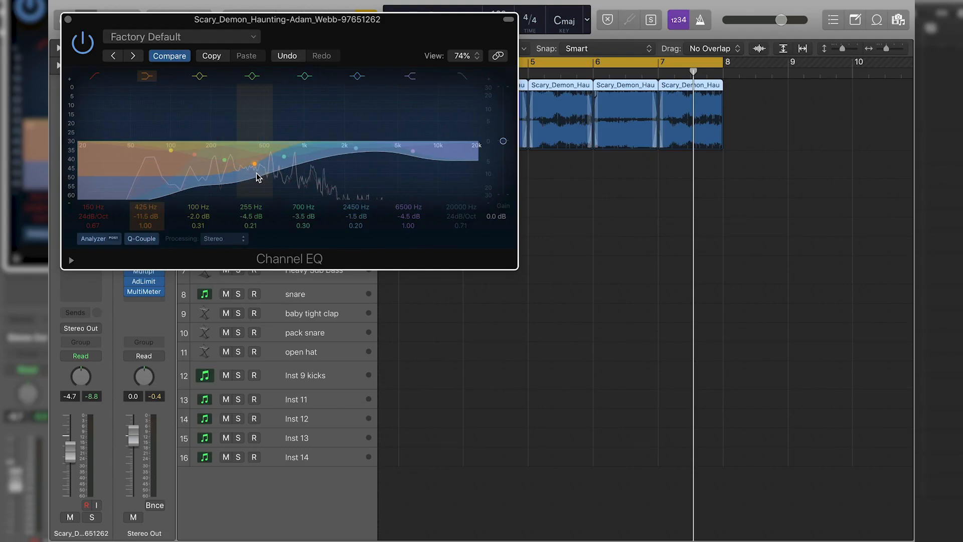
click(68, 19)
- Add a stereo Flanger after the Chorus, set its mix to 24%, and play the loop
click(80, 258)
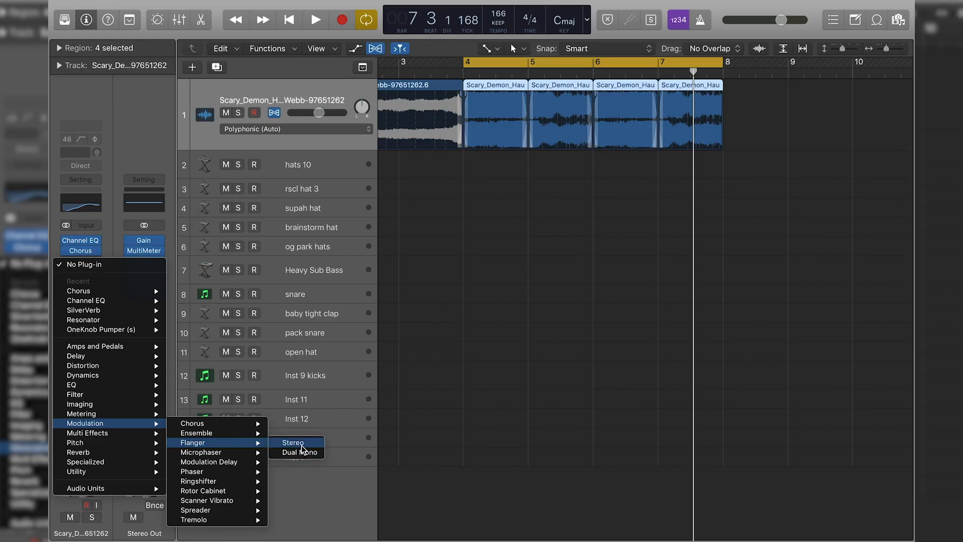
click(302, 445)
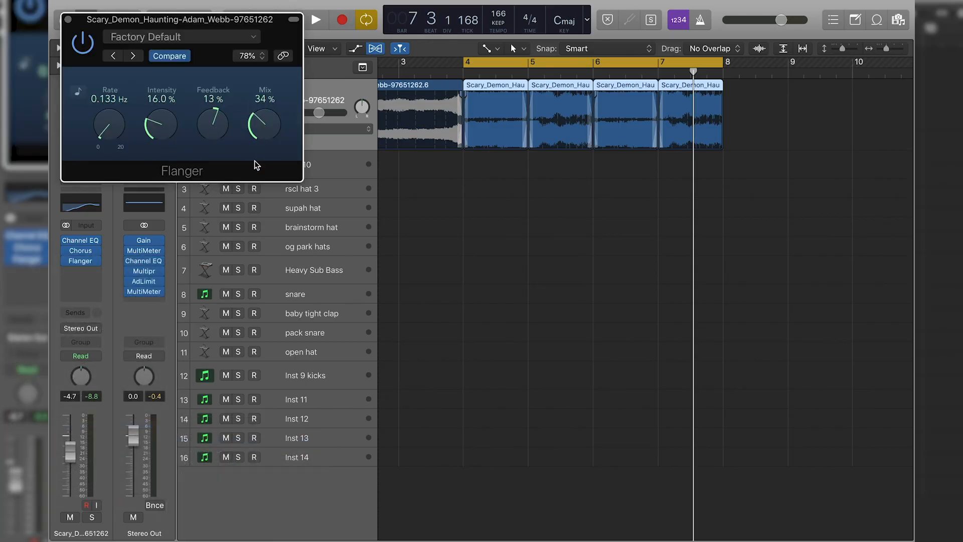
drag(264, 125, 264, 150)
key(space)
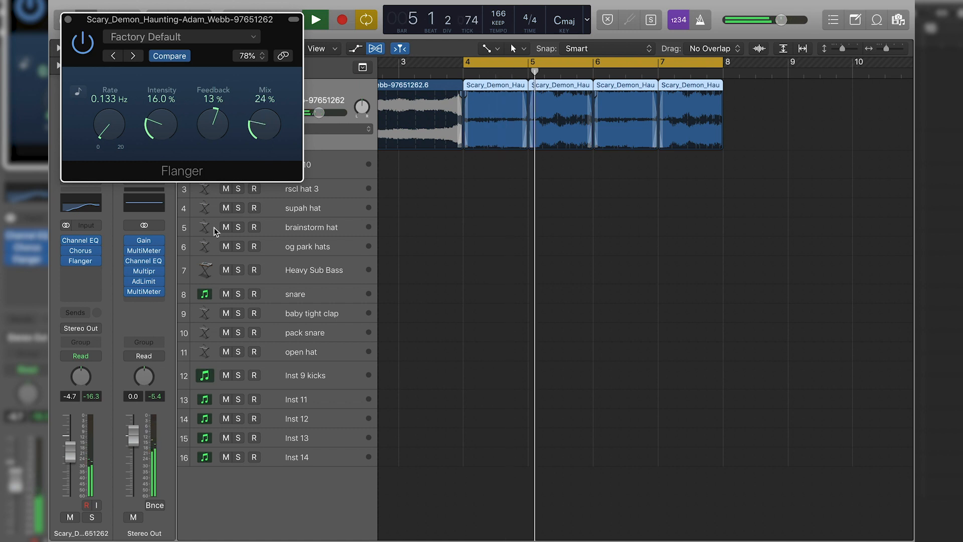
- Raise the sample track's level to -2.4 dB and add a Resonator after the Flanger
drag(73, 451, 74, 447)
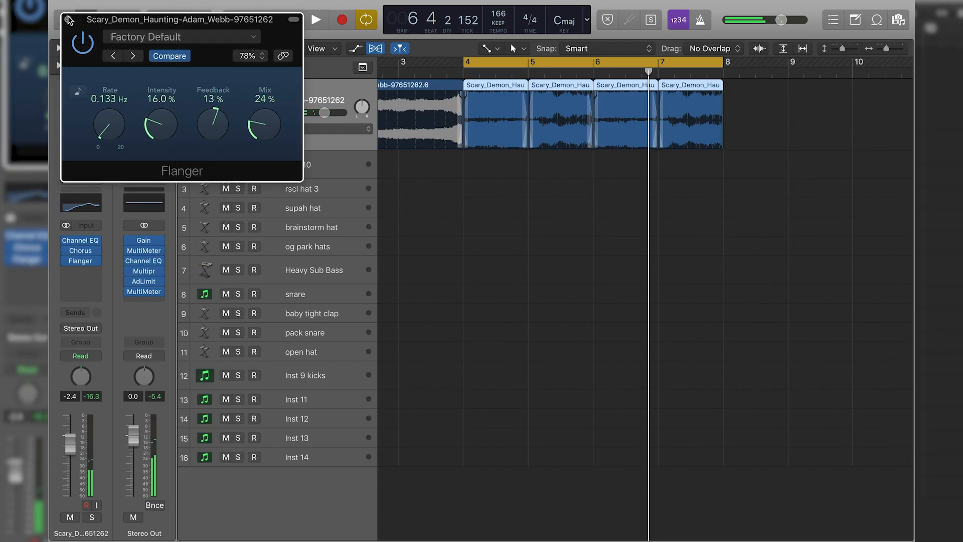
key(super+w)
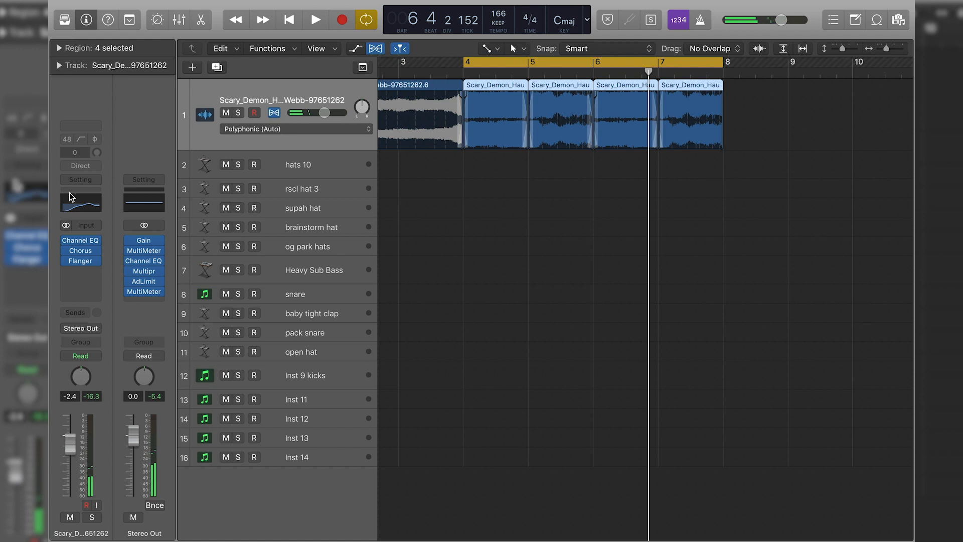
click(82, 272)
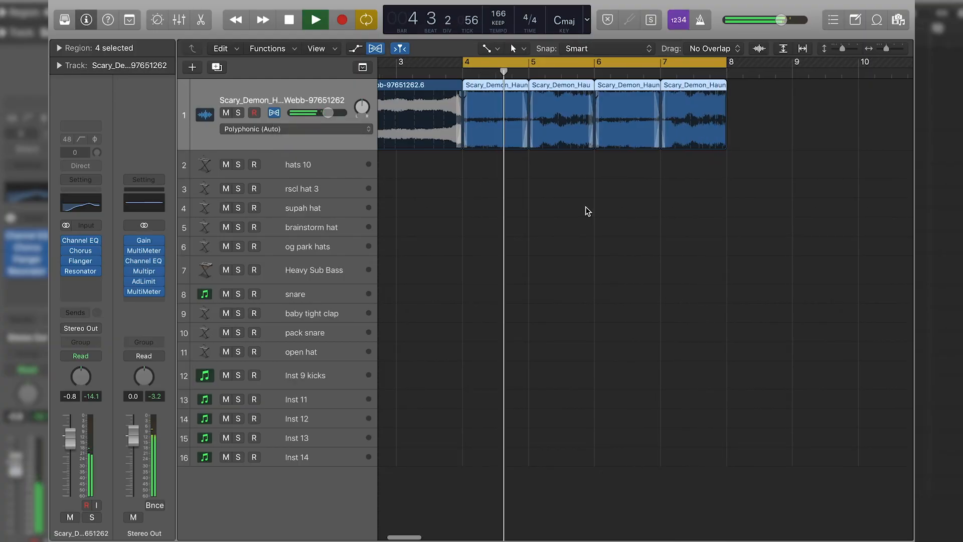
- Build a two-bar supah hat pattern of eighth notes on B2 from bar 4, with alternating velocities
key(super+Right)
key(super+Right)
key(super+Right)
key(super+Right)
key(super+Right)
click(96, 210)
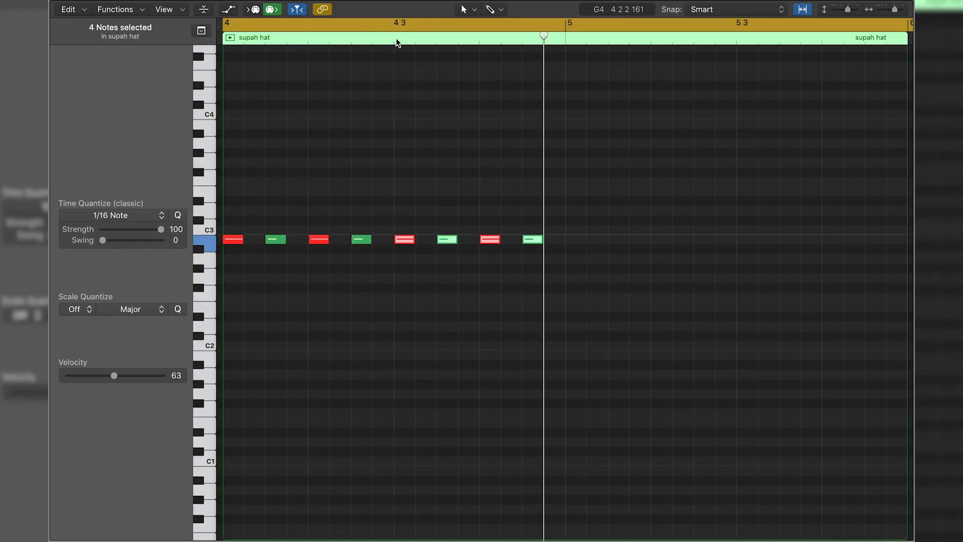
scroll(375, 269, left, 5)
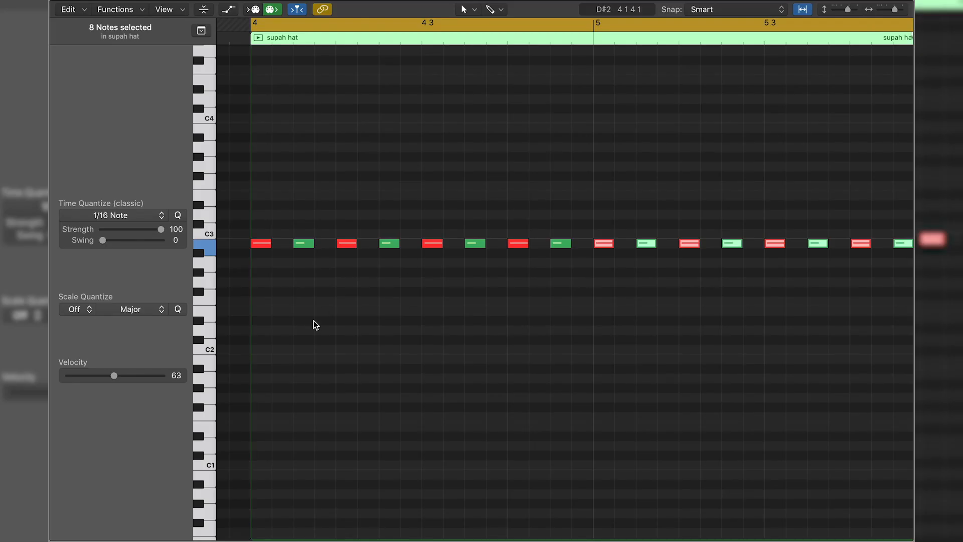
scroll(342, 231, left, 2)
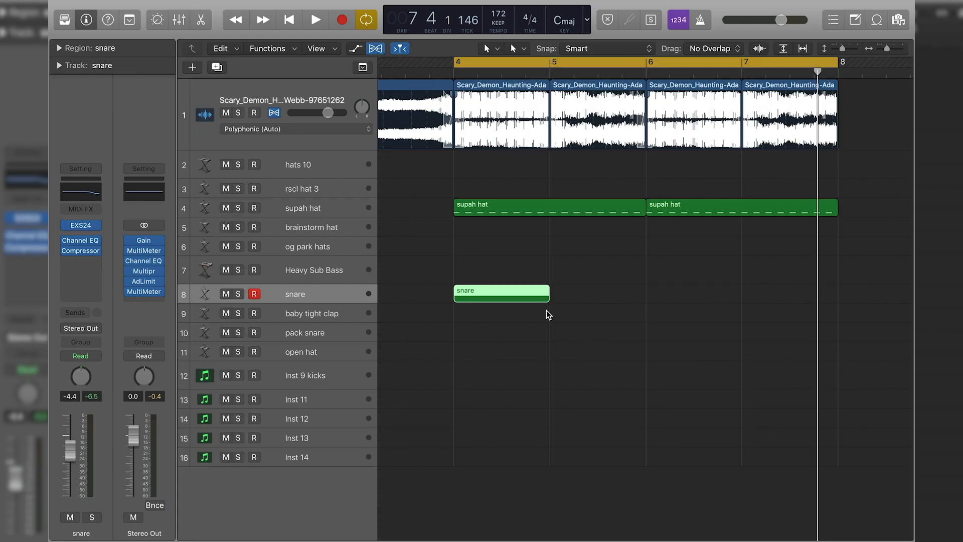
- Move the snare note to A2 on beat 3 of bar 4 and extend the pattern with a matching hit in bar 5
key(super+Left)
key(super+Left)
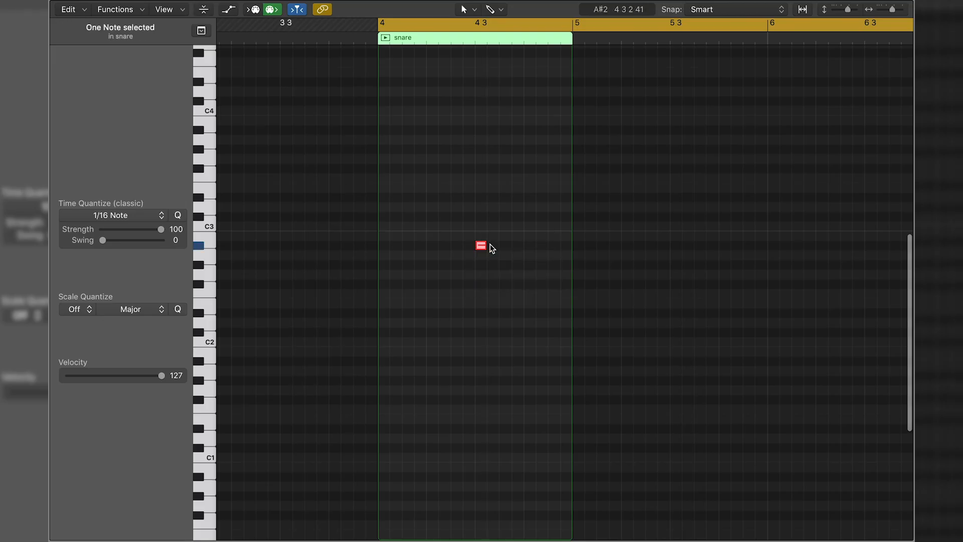
mouse_move(486, 245)
mouse_down()
mouse_move(499, 246)
mouse_move(486, 257)
mouse_up()
key(space)
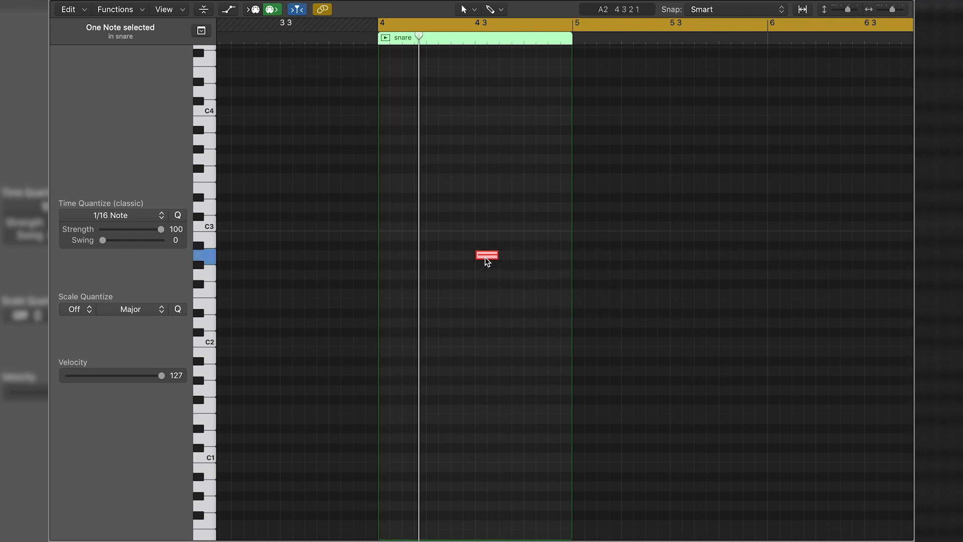
drag(665, 256, 760, 257)
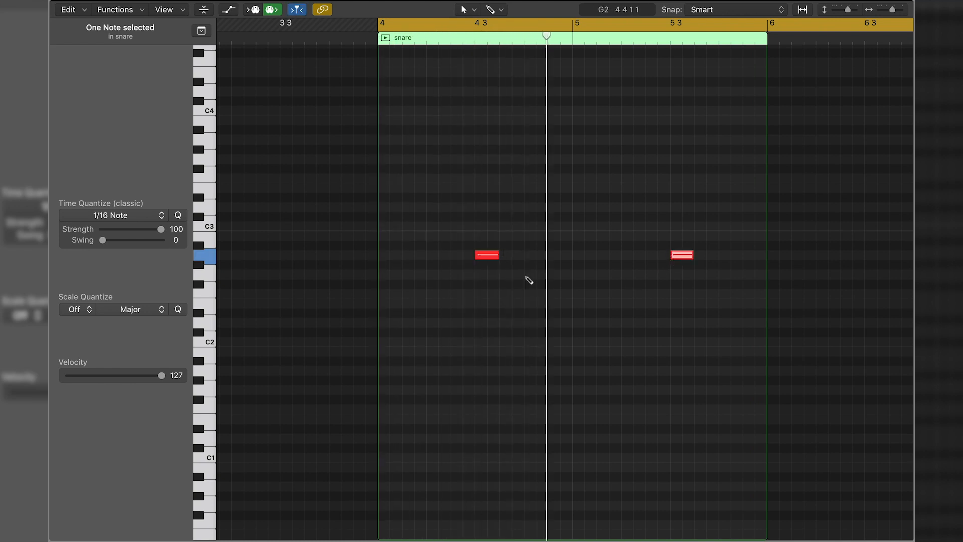
click(494, 257)
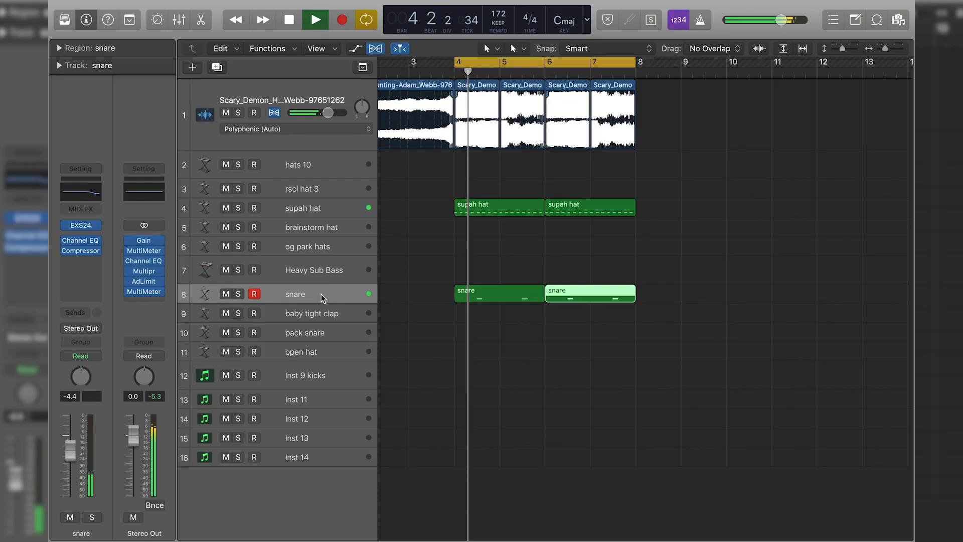
- Lower the snare track's level to -6.0 dB while the loop plays
drag(71, 452, 71, 458)
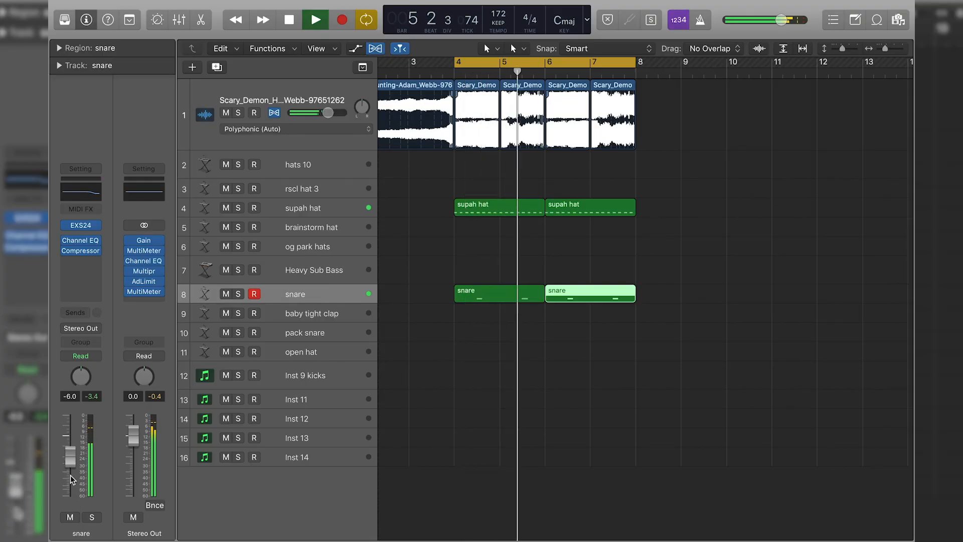
key(XF86AudioRaiseVolume)
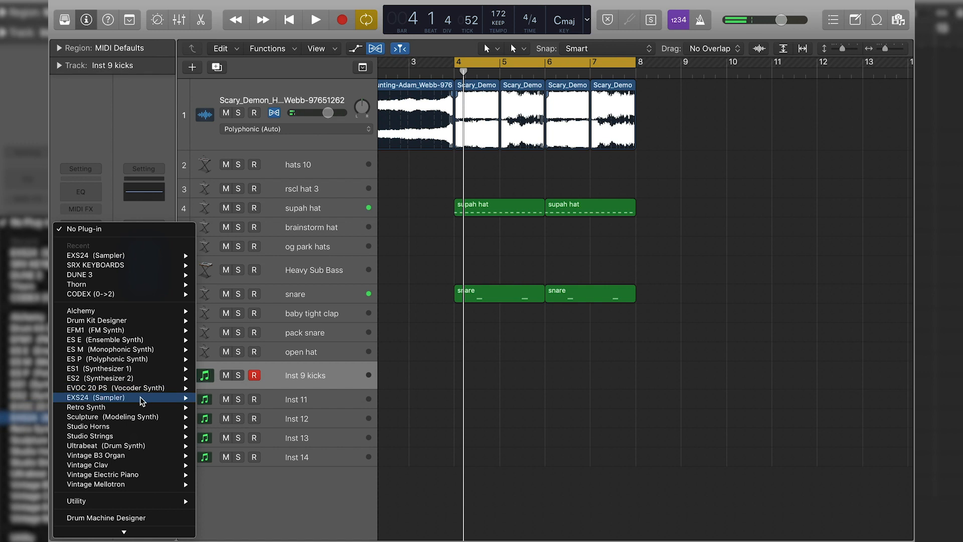
- Load an EXS24 sampler on the Inst 9 kicks track with the hitta kick instrument
click(251, 409)
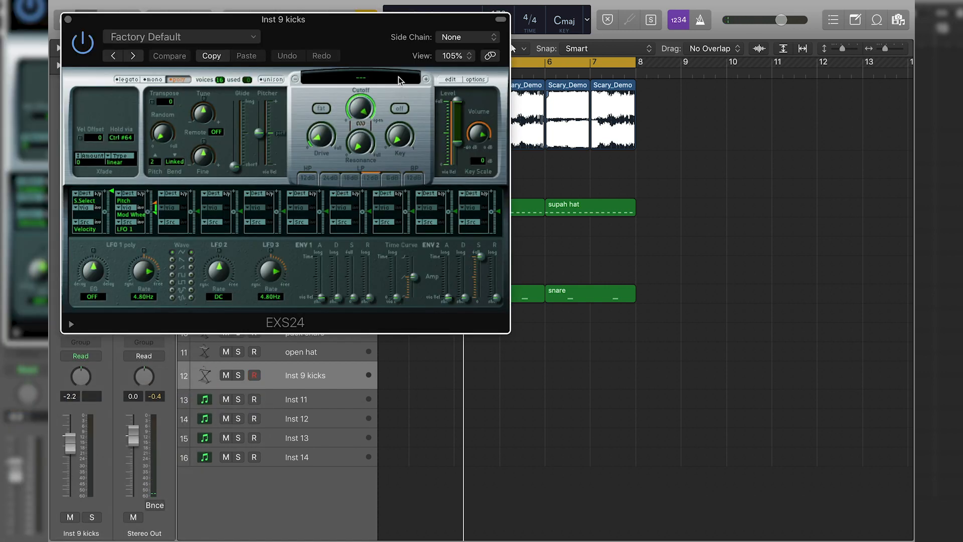
click(398, 77)
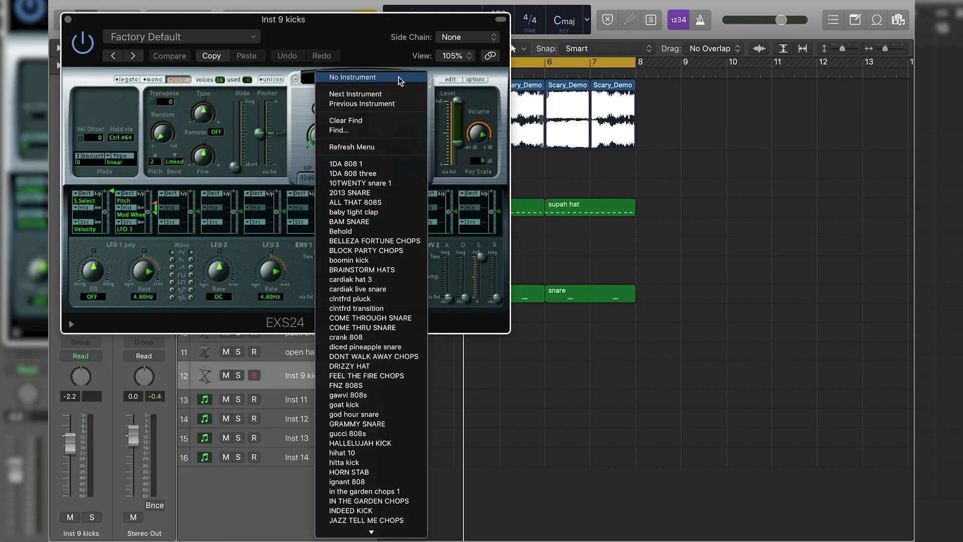
click(386, 463)
click(68, 19)
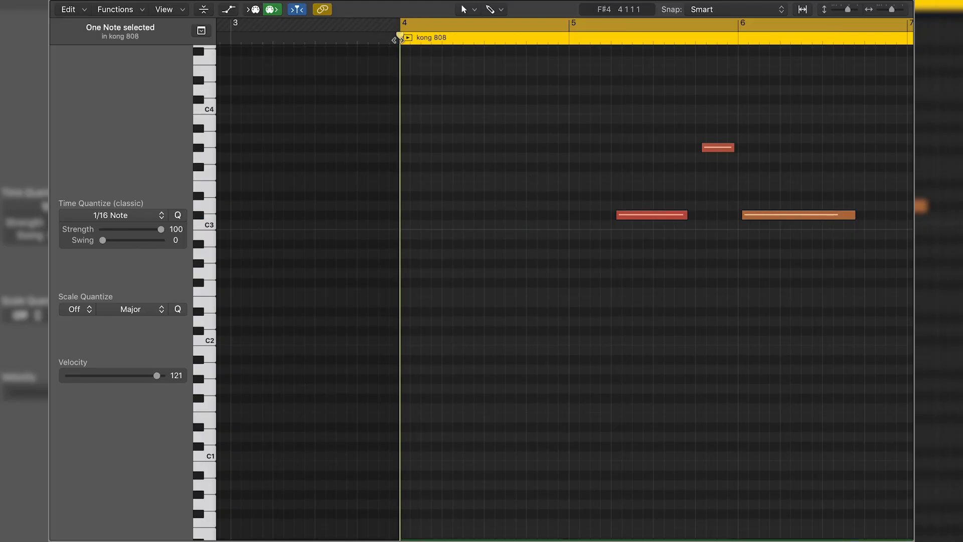
- Paste a bar-long C#3 note at bar 4 of the kong 808 pattern and set the first two notes' velocity to 127
key(super+v)
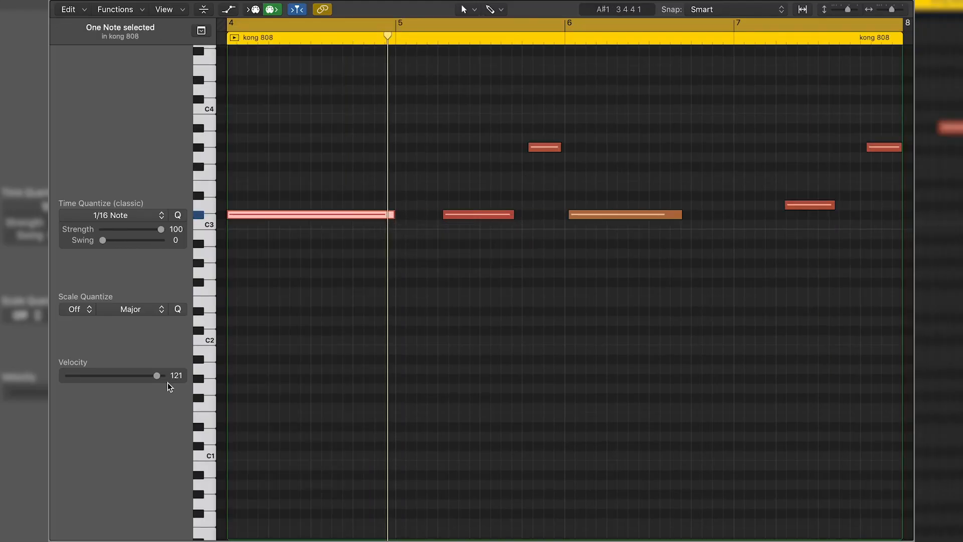
scroll(403, 340, down, 3)
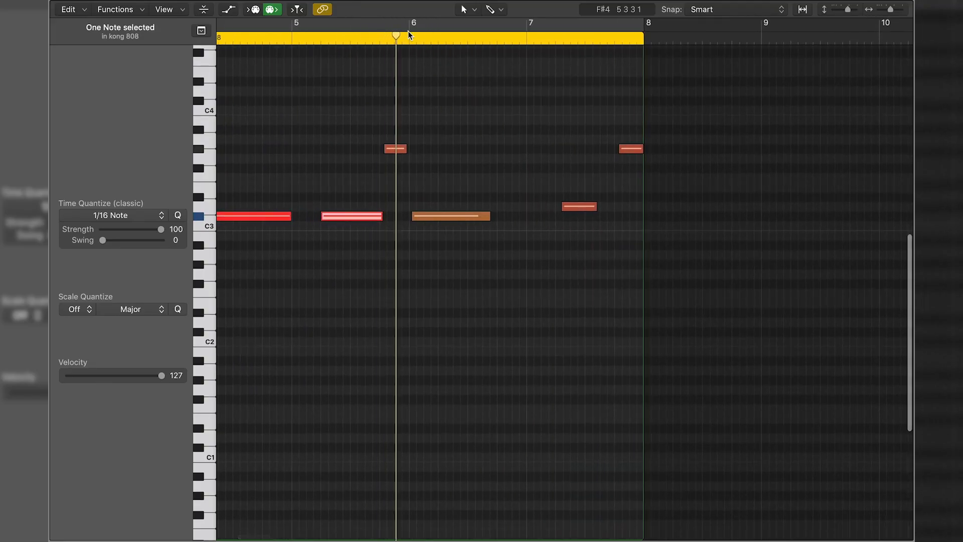
scroll(396, 86, up, 3)
drag(360, 149, 367, 150)
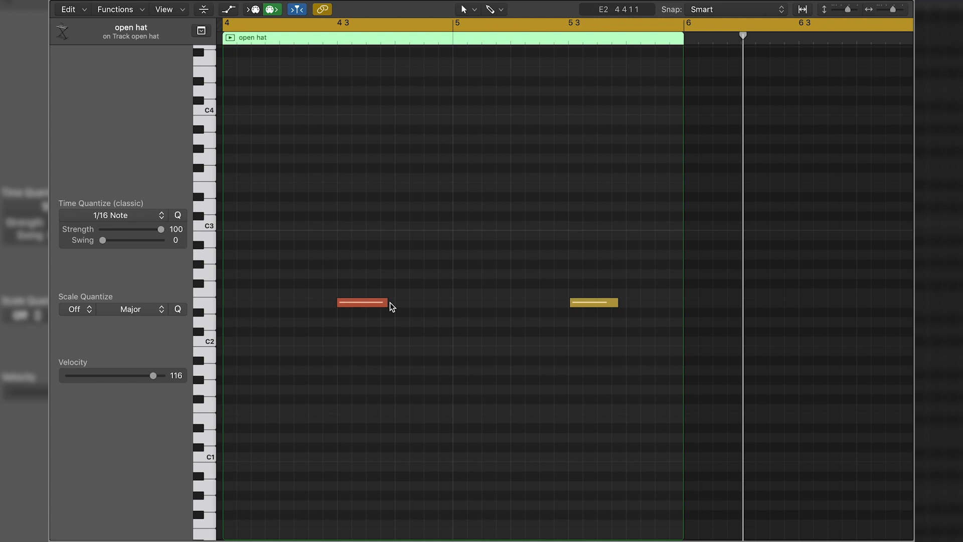
- Shorten the open hat note on beat 3 of bar 4 to about half a beat, nudge it slightly earlier, and play the beat
drag(389, 304, 366, 313)
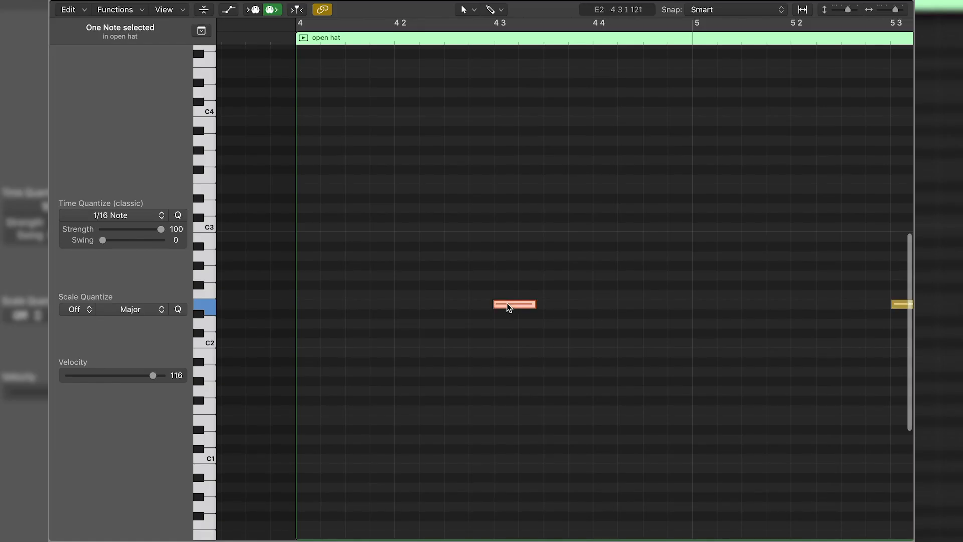
drag(507, 303, 499, 301)
key(space)
key(c)
key(space)
key(space)
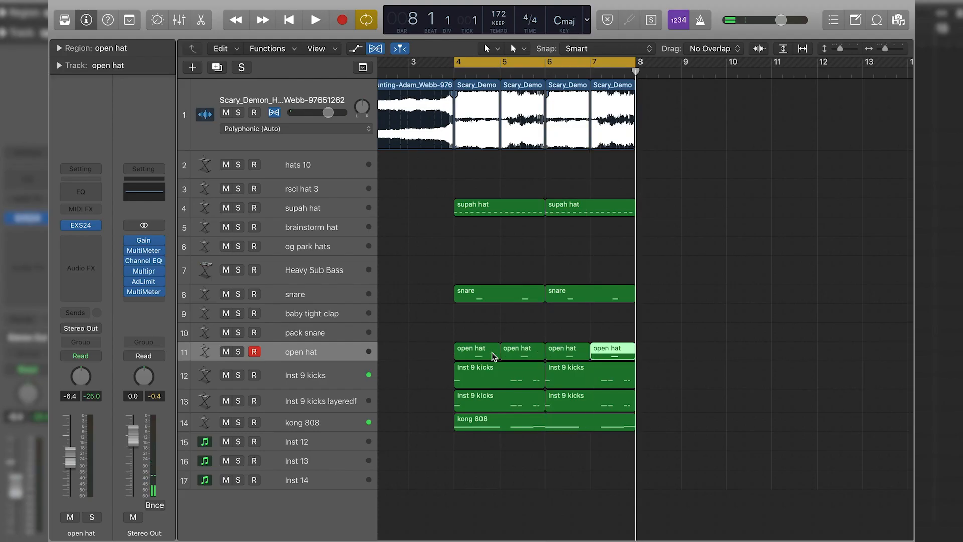
- Turn off cycle mode and play the original demon sample from the project start
key(c)
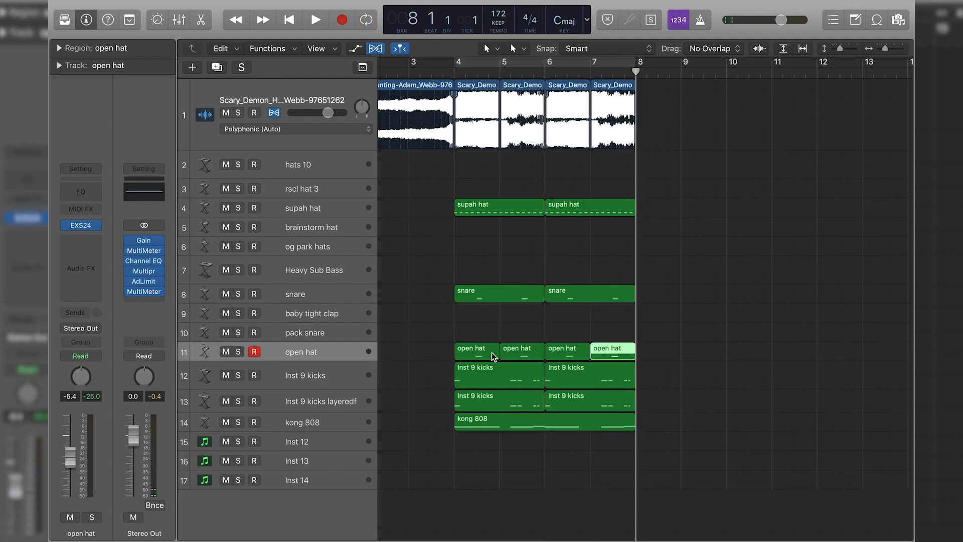
key(Return)
key(space)
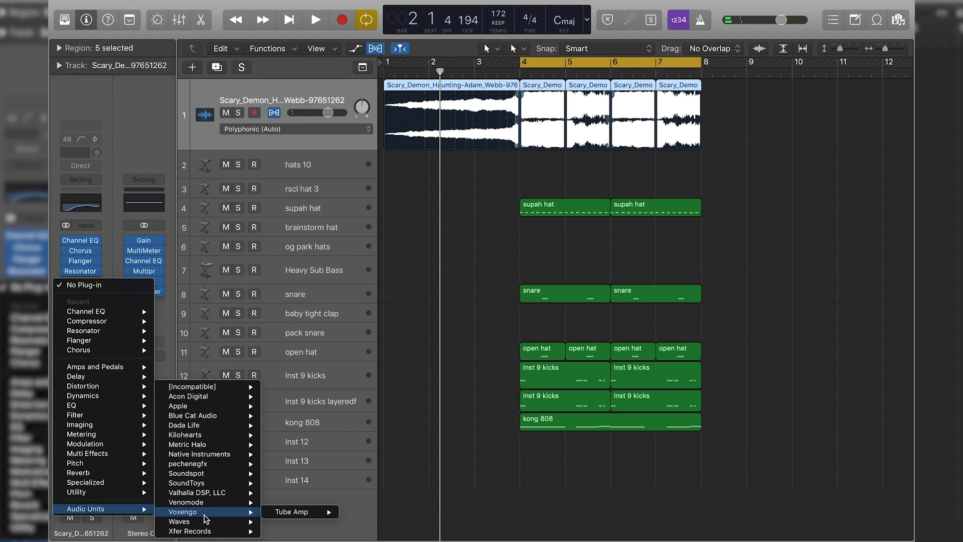
- Insert OneKnob Pumper on the demon sample track at a 1/2 rate, audition it soloed, and lower the track to -2.2 dB
mouse_move(242, 517)
scroll(315, 508, down, 10)
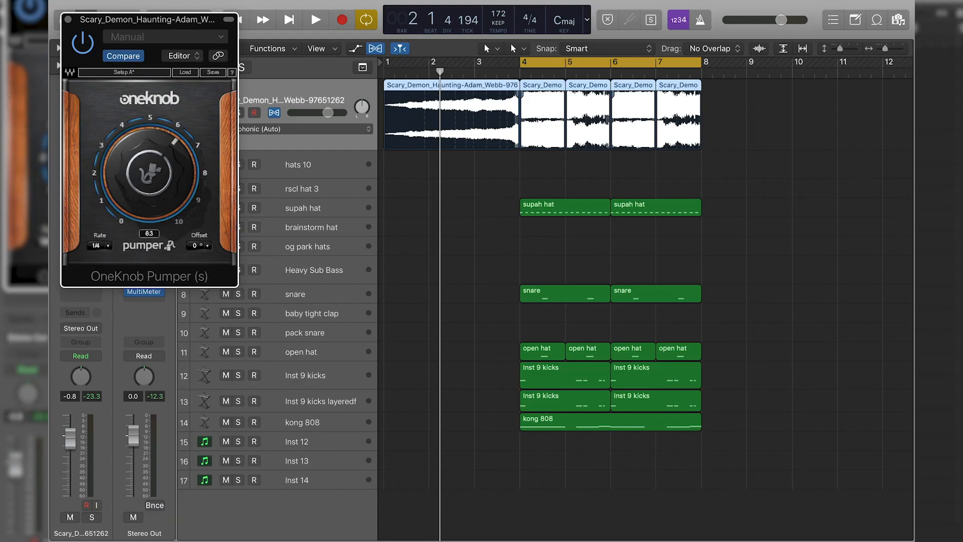
key(space)
click(240, 113)
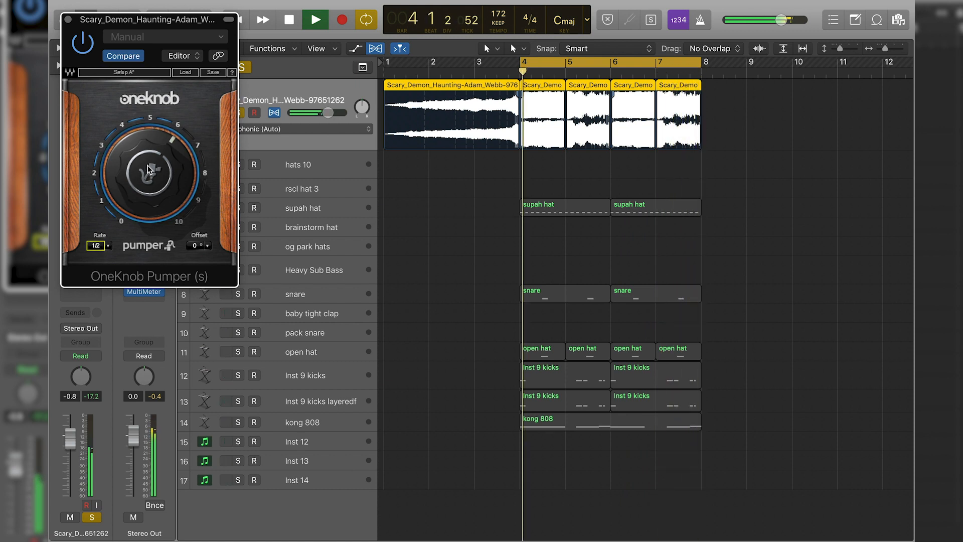
click(68, 20)
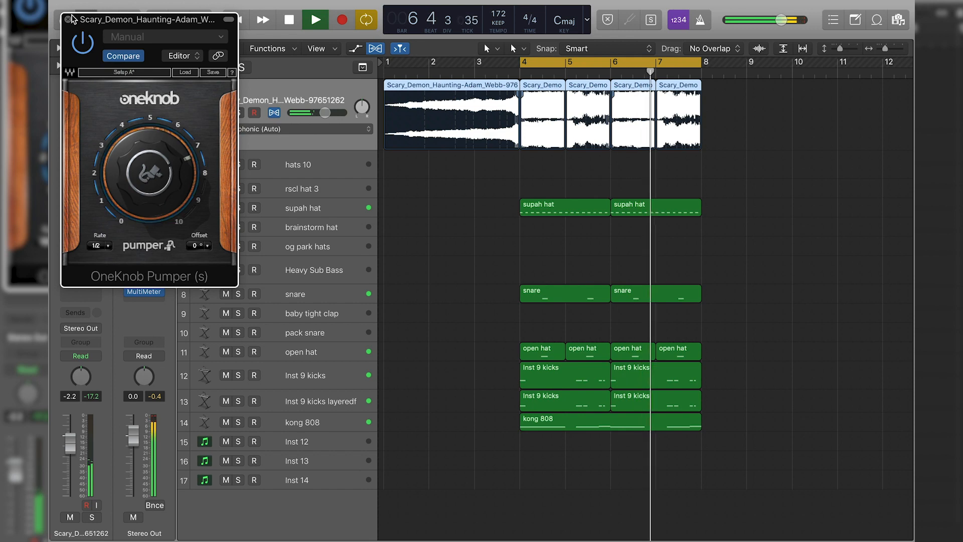
click(68, 20)
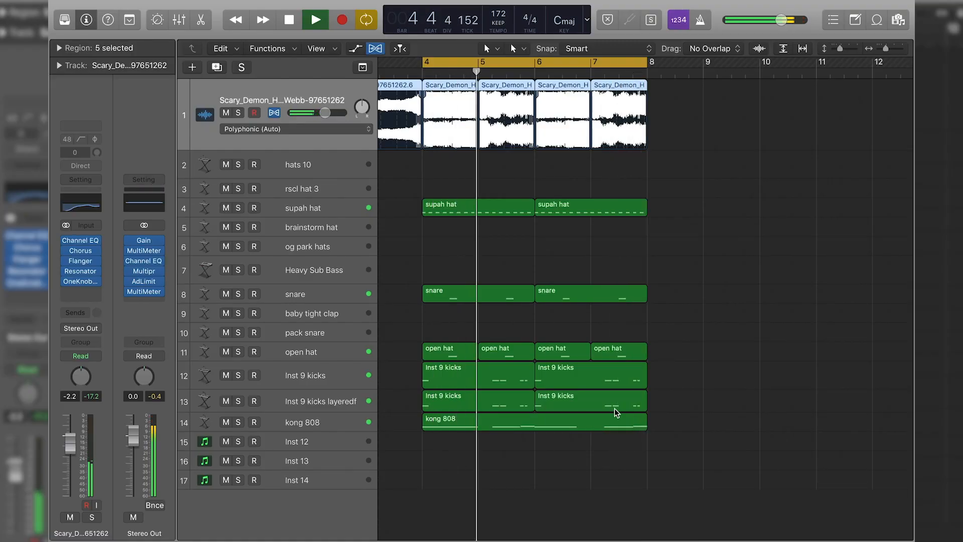
- Set the project tempo to 170 BPM and stop playback
mouse_move(509, 6)
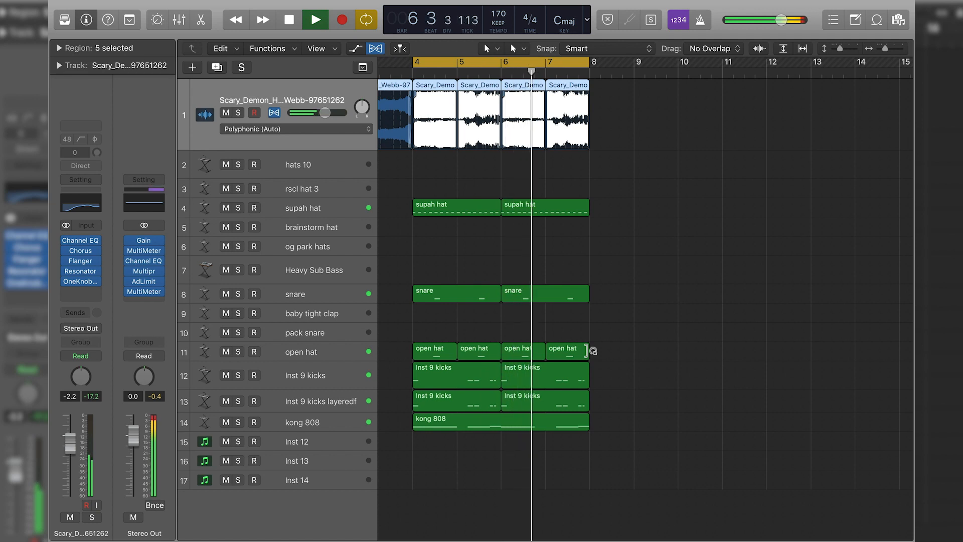
key(space)
- Import the Candy Bar Wrapper sound onto a new audio track at bar 4 and delete the part past bar 8
click(331, 445)
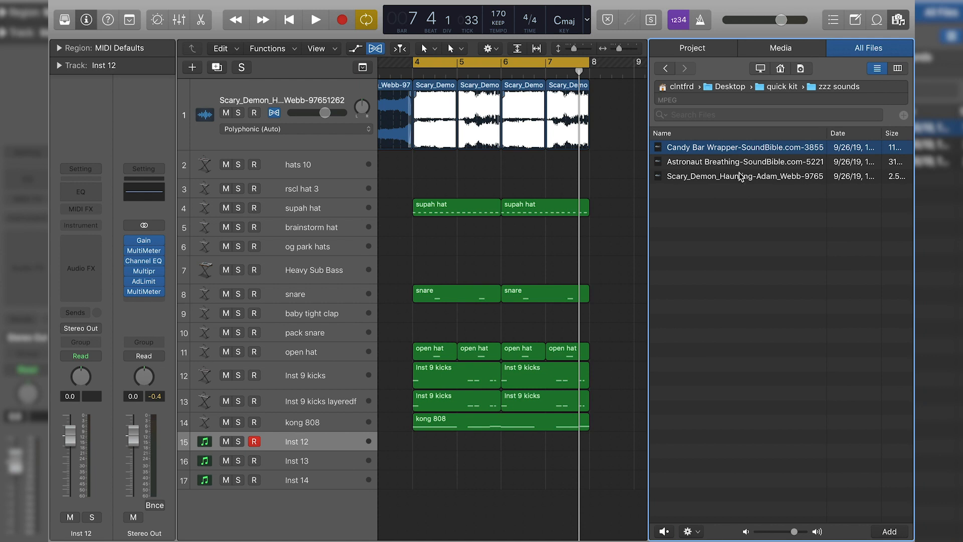
drag(734, 159, 421, 517)
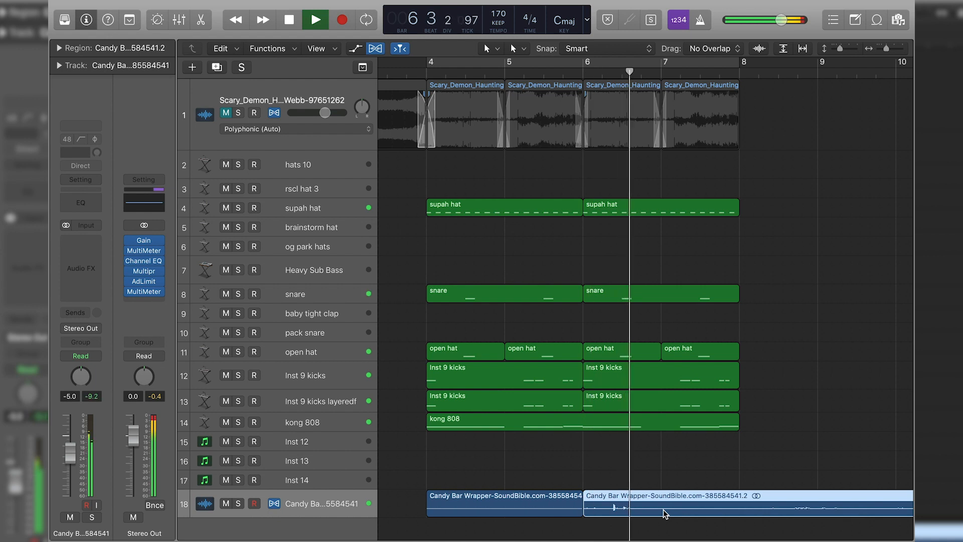
key(space)
key(Delete)
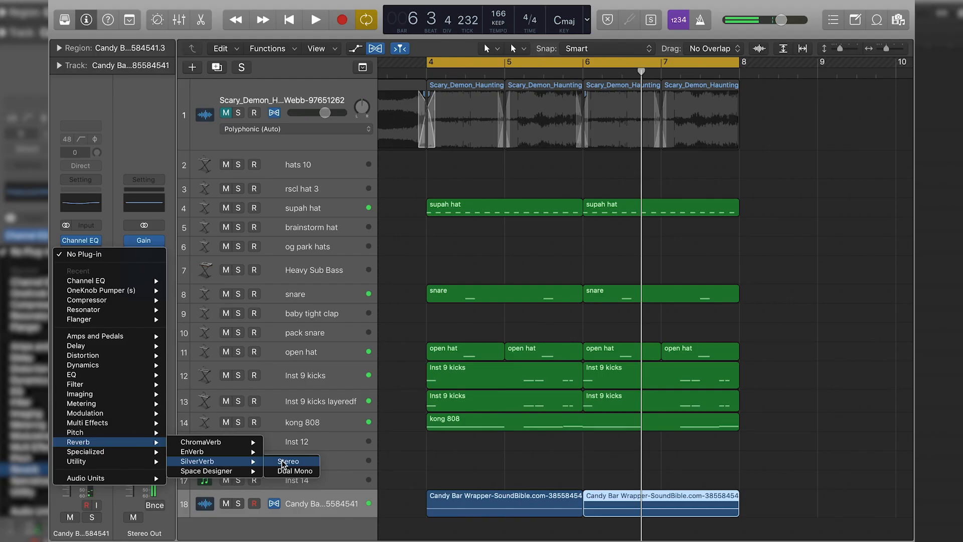
- Add a stereo SilverVerb with 28% wet output and a Chorus to the Candy Bar Wrapper track
click(288, 518)
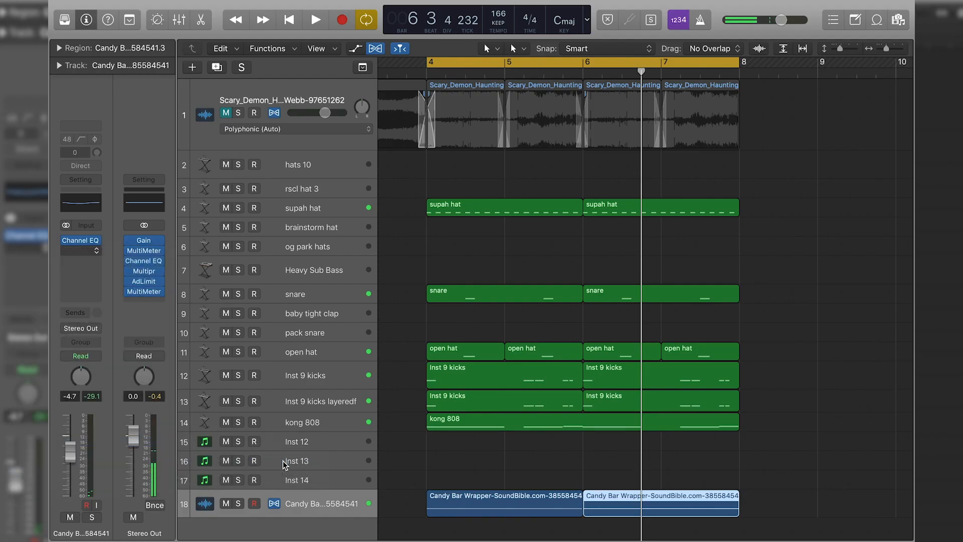
click(239, 502)
drag(496, 181, 497, 183)
key(XF86AudioRaiseVolume)
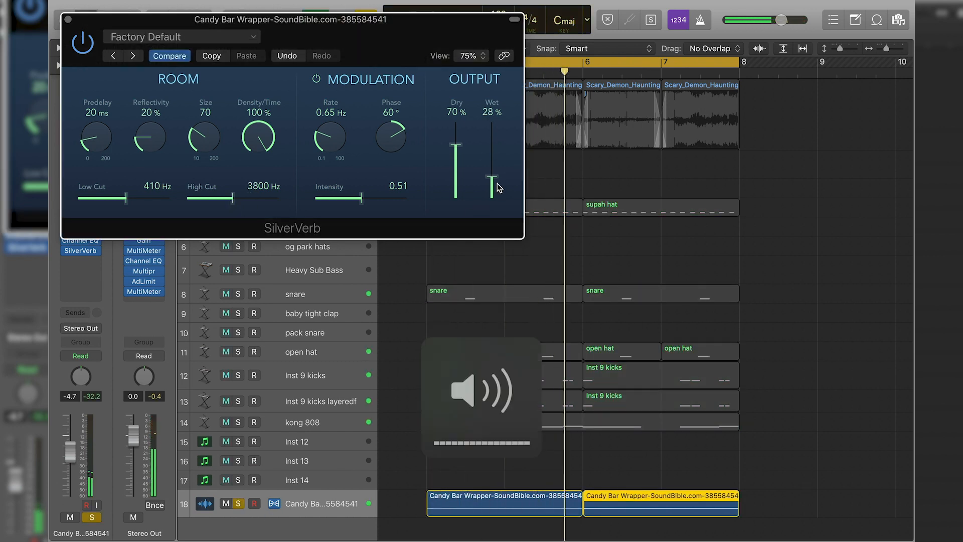
click(68, 20)
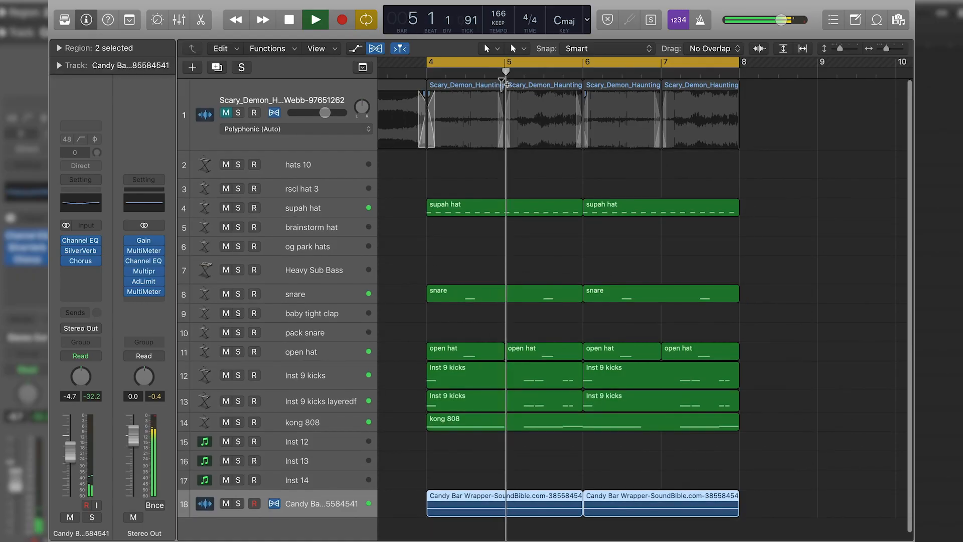
- Unmute the demon sample track, play the full beat, and enable cycling over bars 4 to 8
click(226, 112)
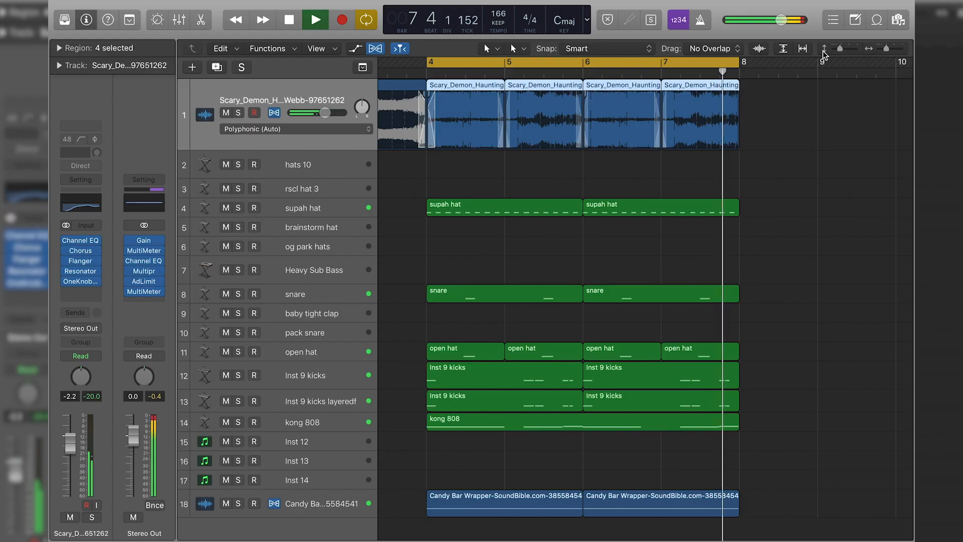
key(super+Left)
key(super+Left)
key(super+Left)
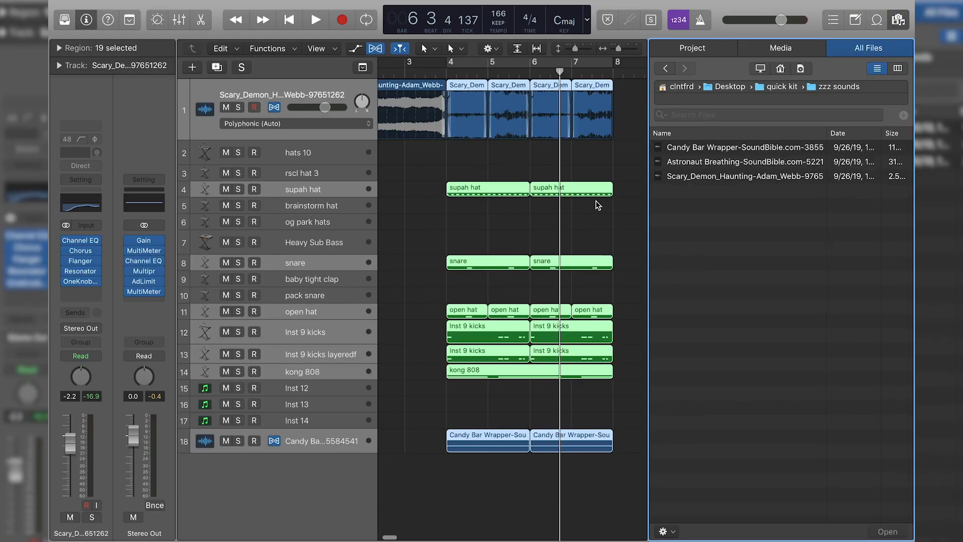
key(c)
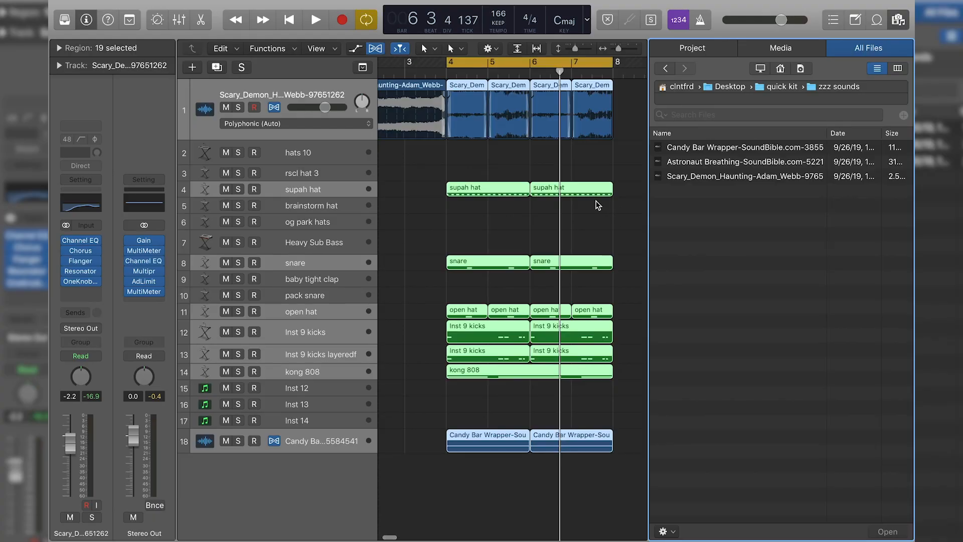
- Open the choice of software instruments for the empty Inst 12 track
click(301, 389)
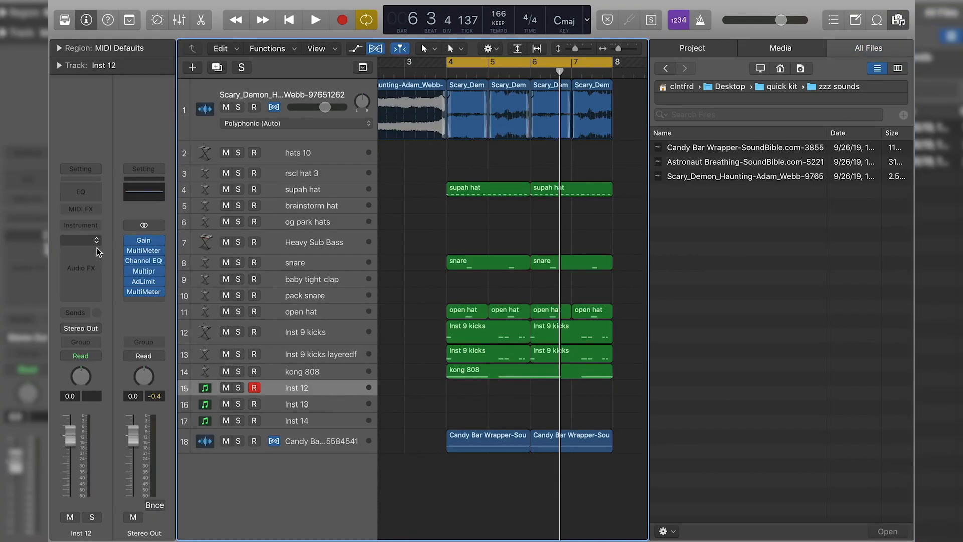
click(98, 226)
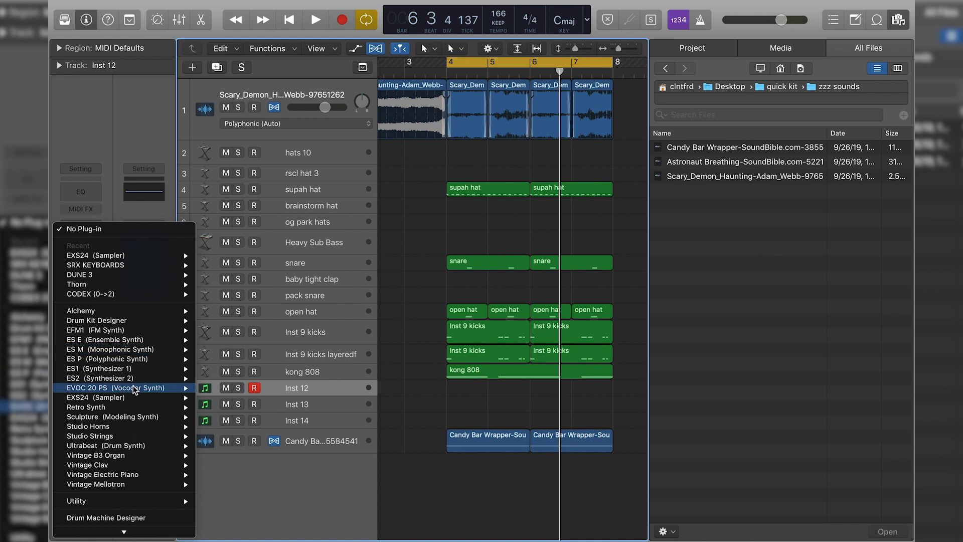